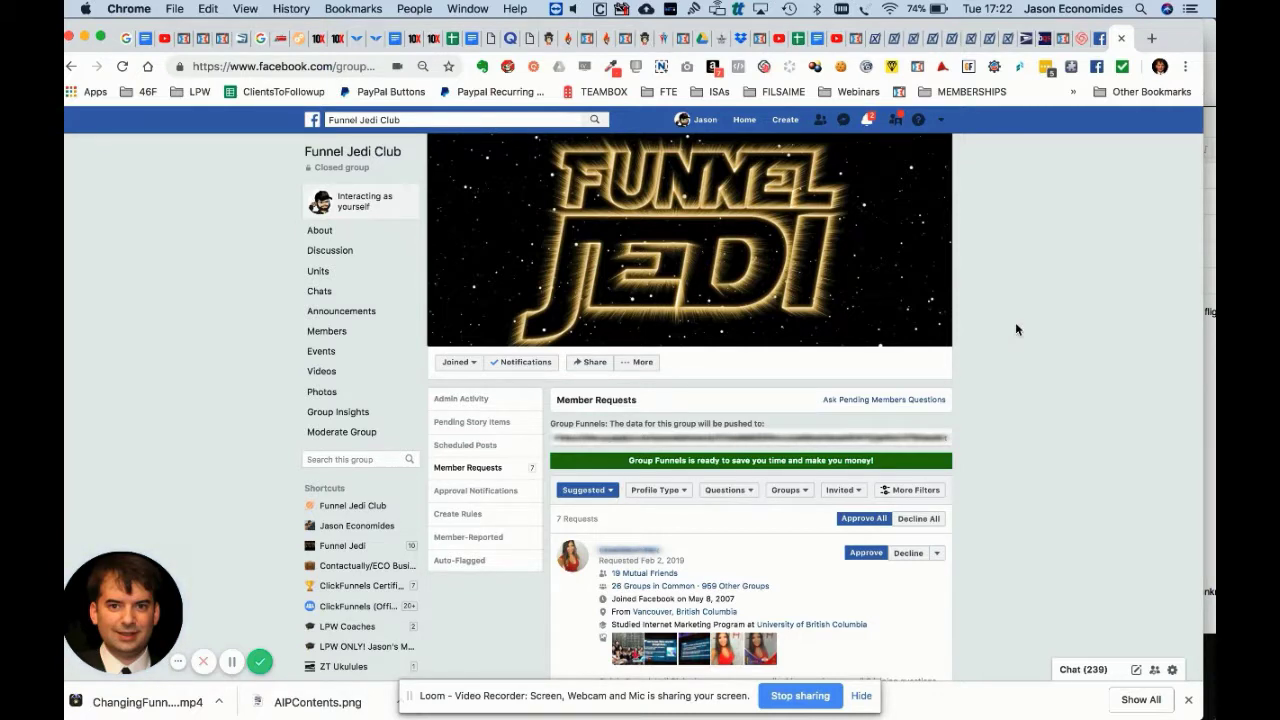
Replace Funnel Jedi Club's Group Funnels data destination with the new Google Sheet URL
click(776, 432)
click(980, 408)
click(845, 432)
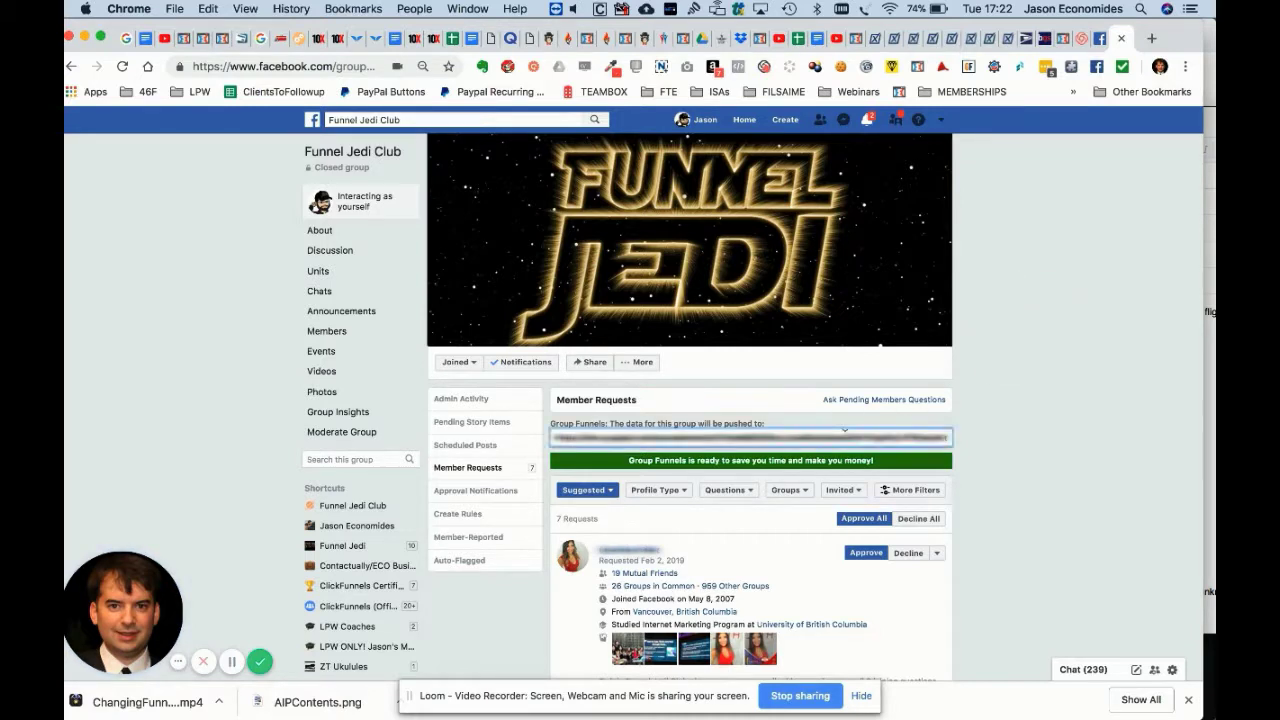
click(1016, 399)
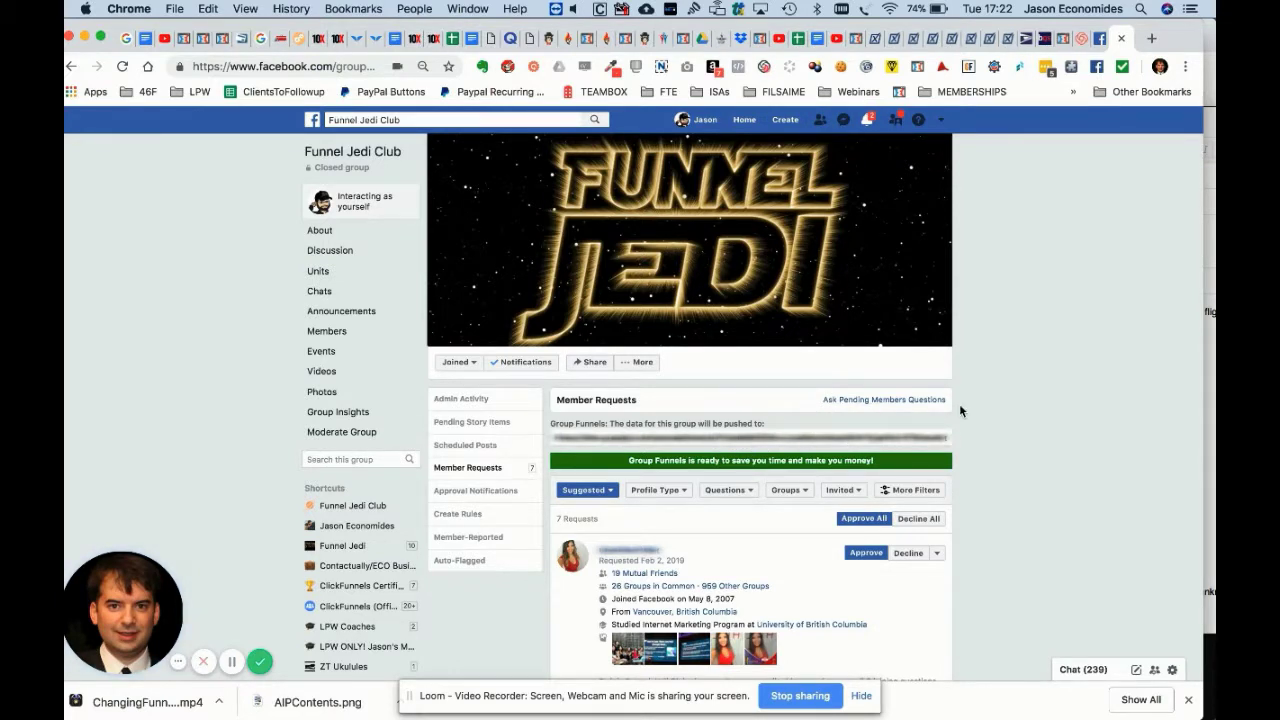
scroll(959, 405, down, 1)
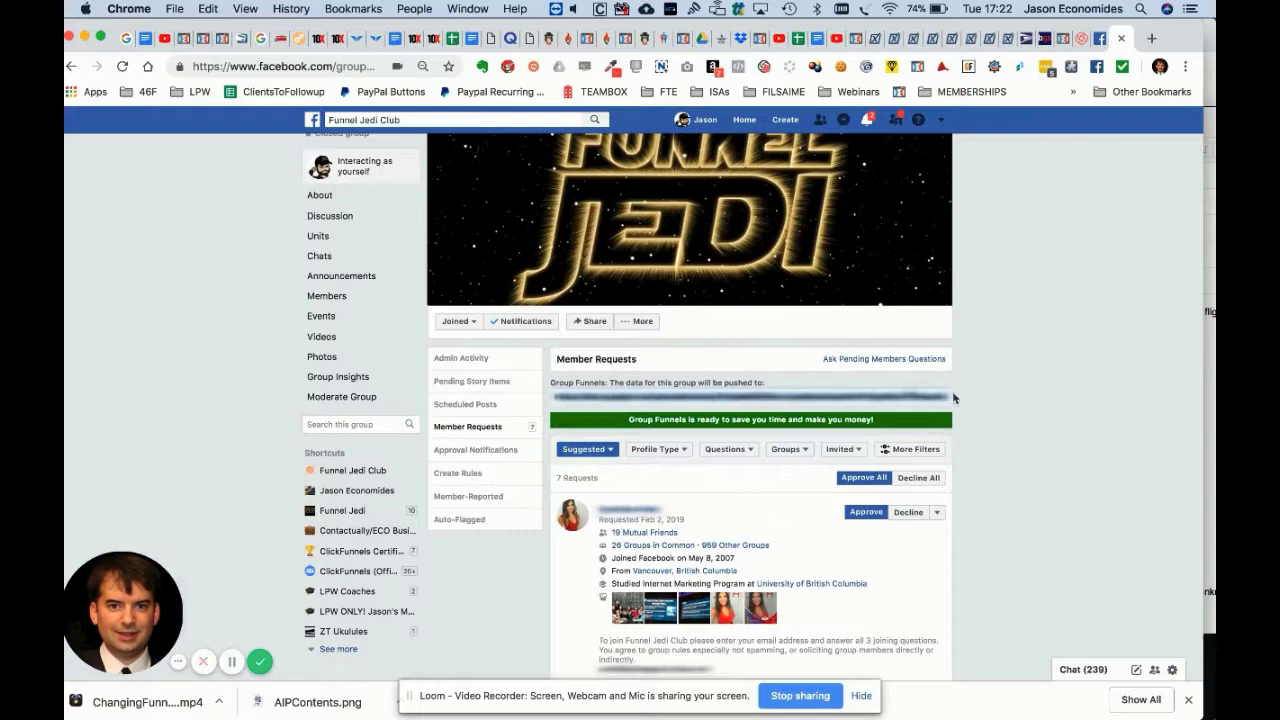
click(910, 390)
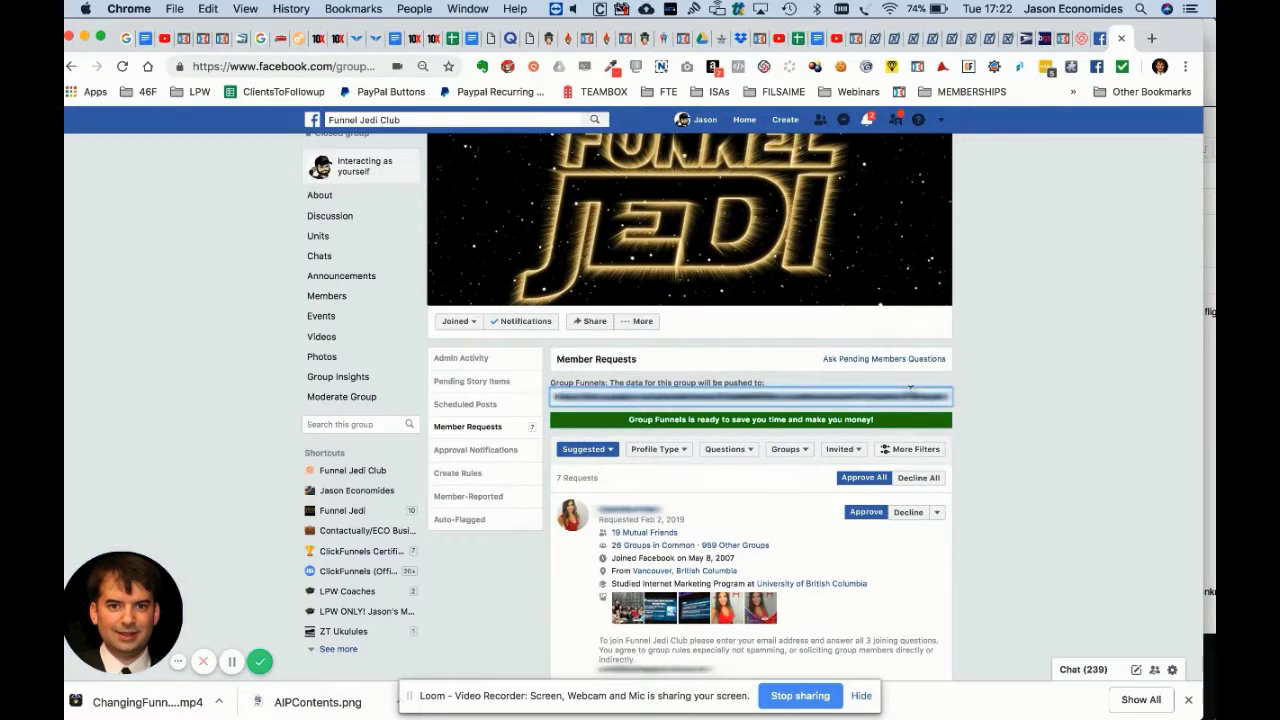
key(super+v)
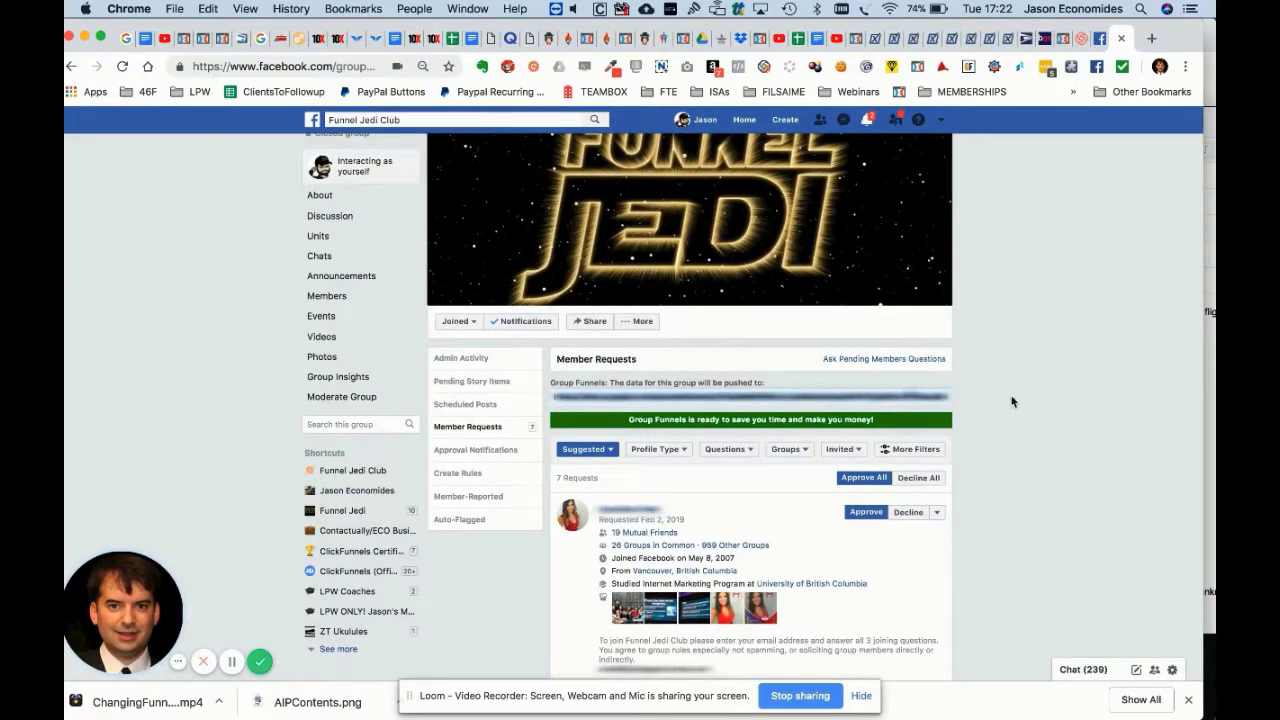
scroll(1011, 401, down, 5)
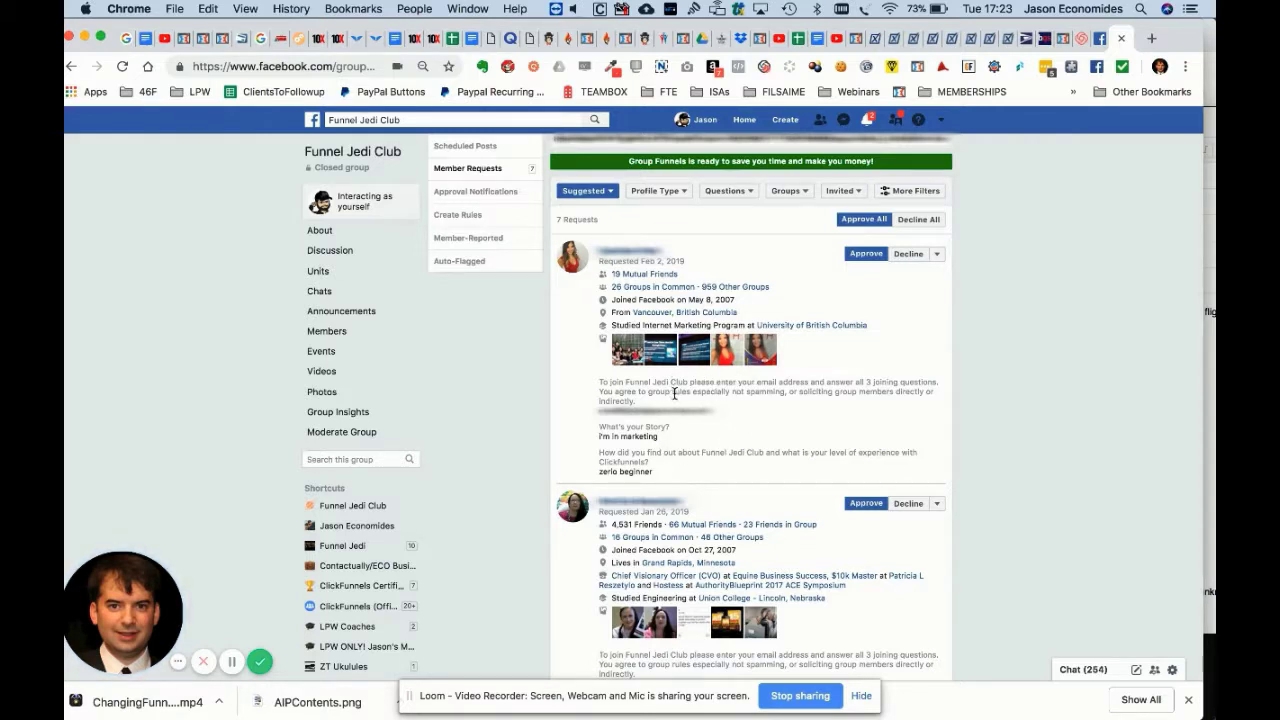
double_click(714, 392)
triple_click(714, 392)
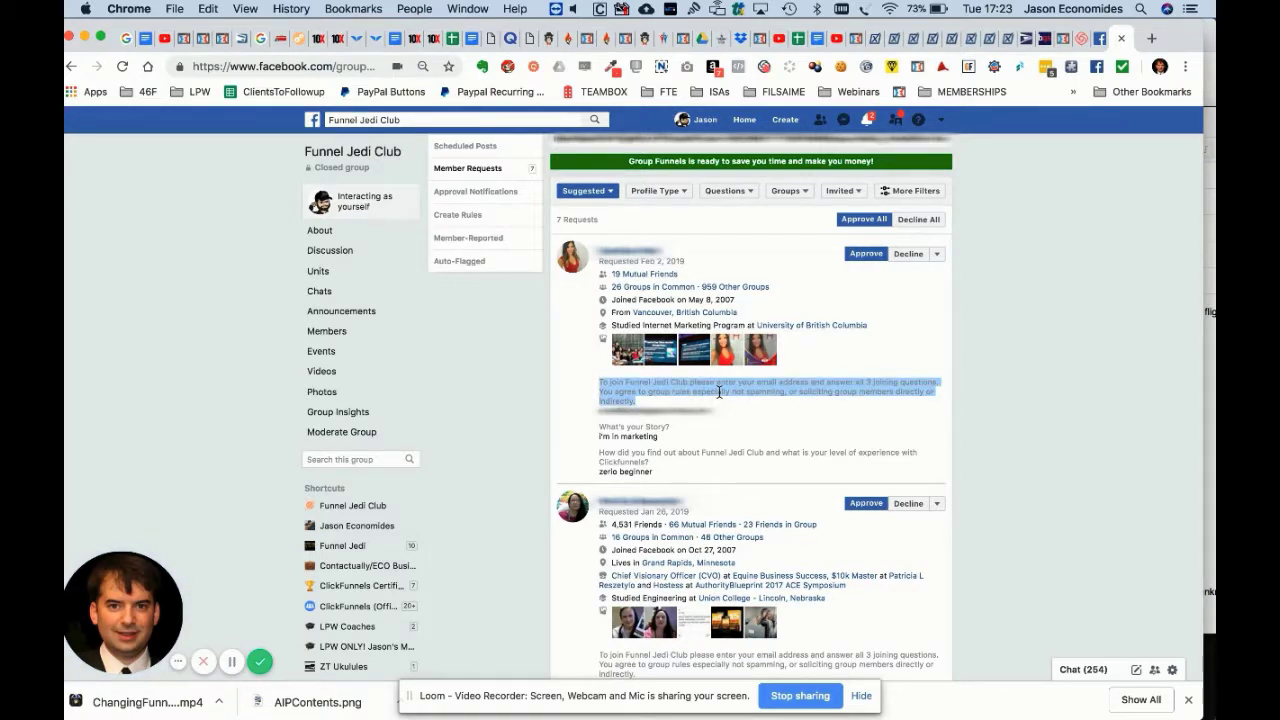
triple_click(719, 392)
click(720, 417)
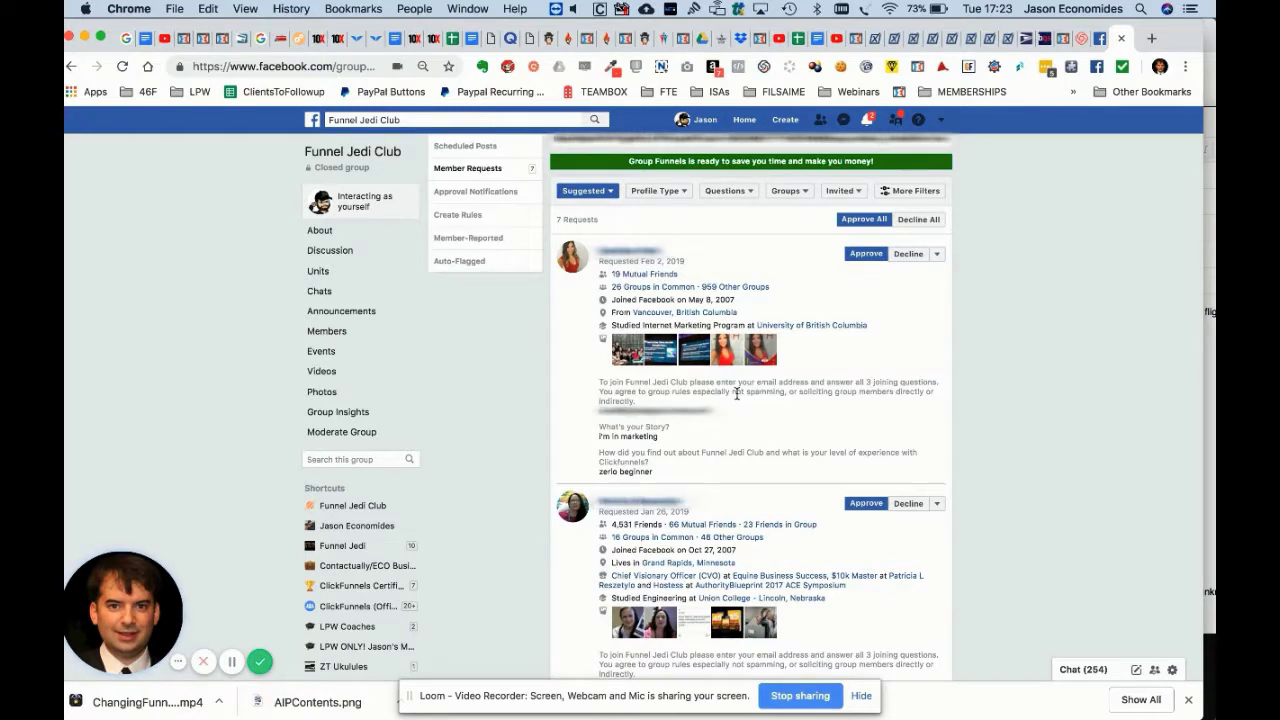
triple_click(737, 392)
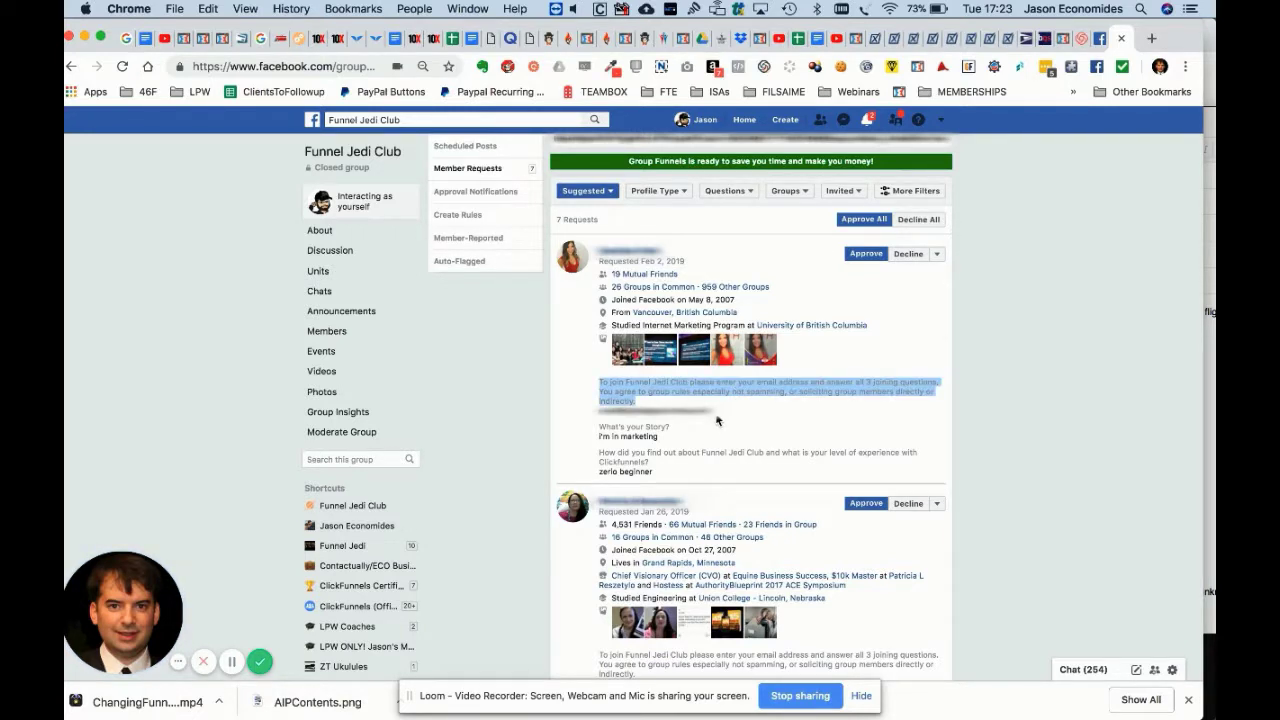
click(721, 418)
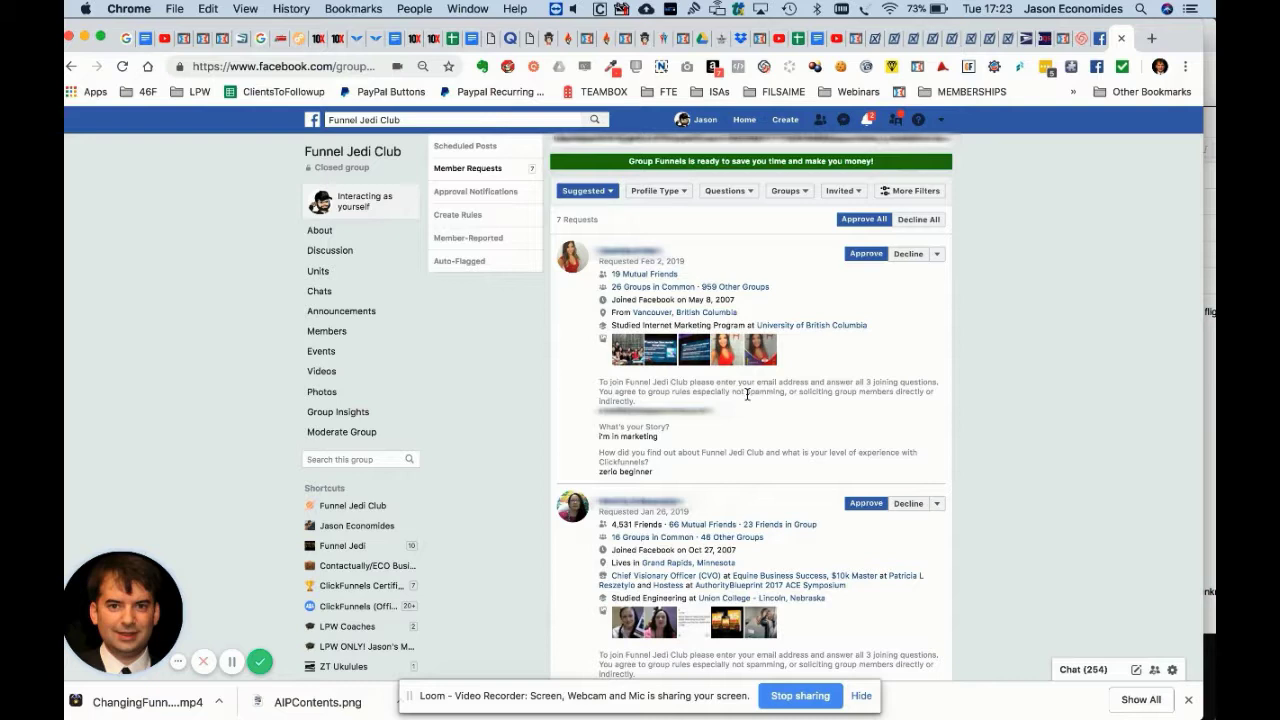
double_click(747, 393)
click(748, 398)
scroll(912, 406, down, 5)
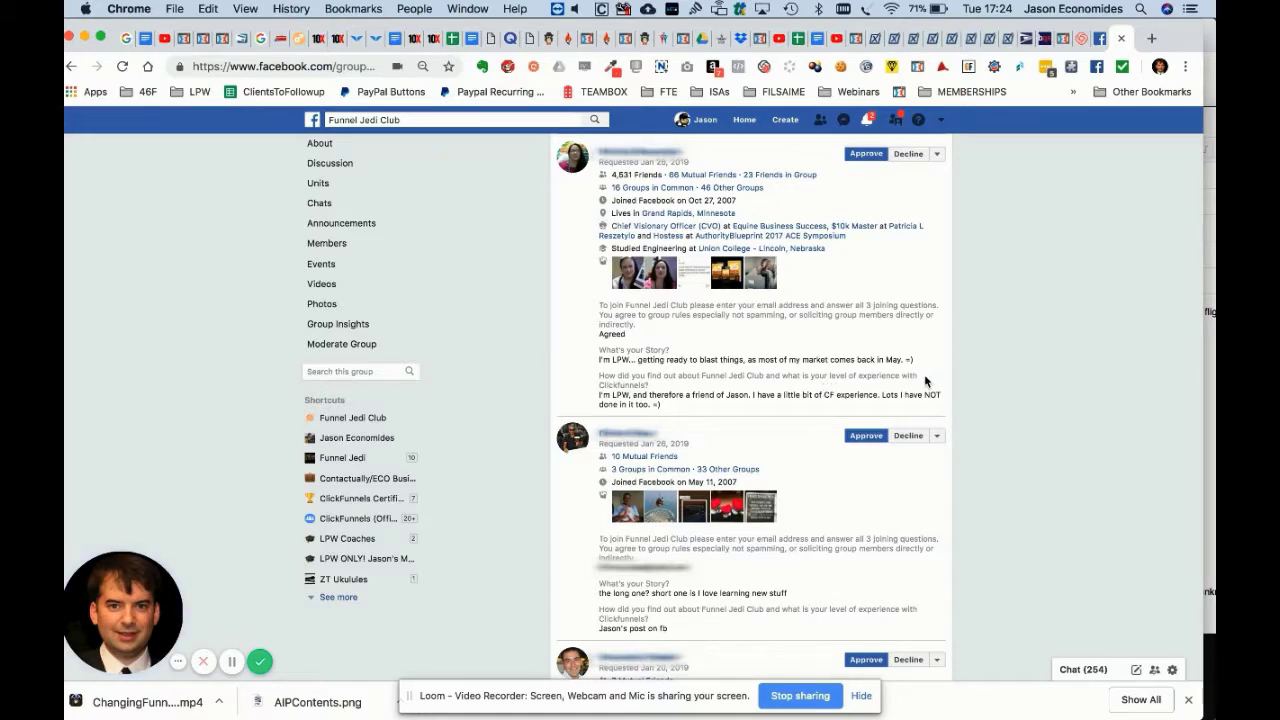
scroll(924, 374, down, 5)
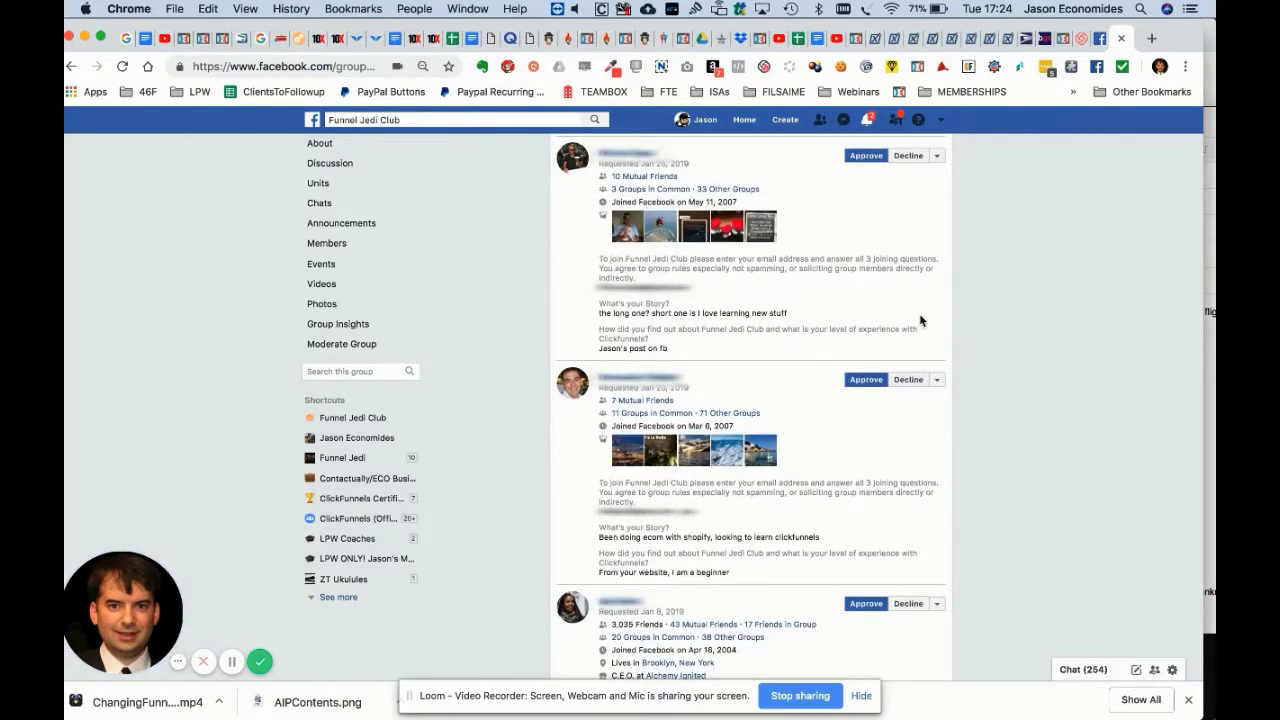
scroll(745, 440, down, 8)
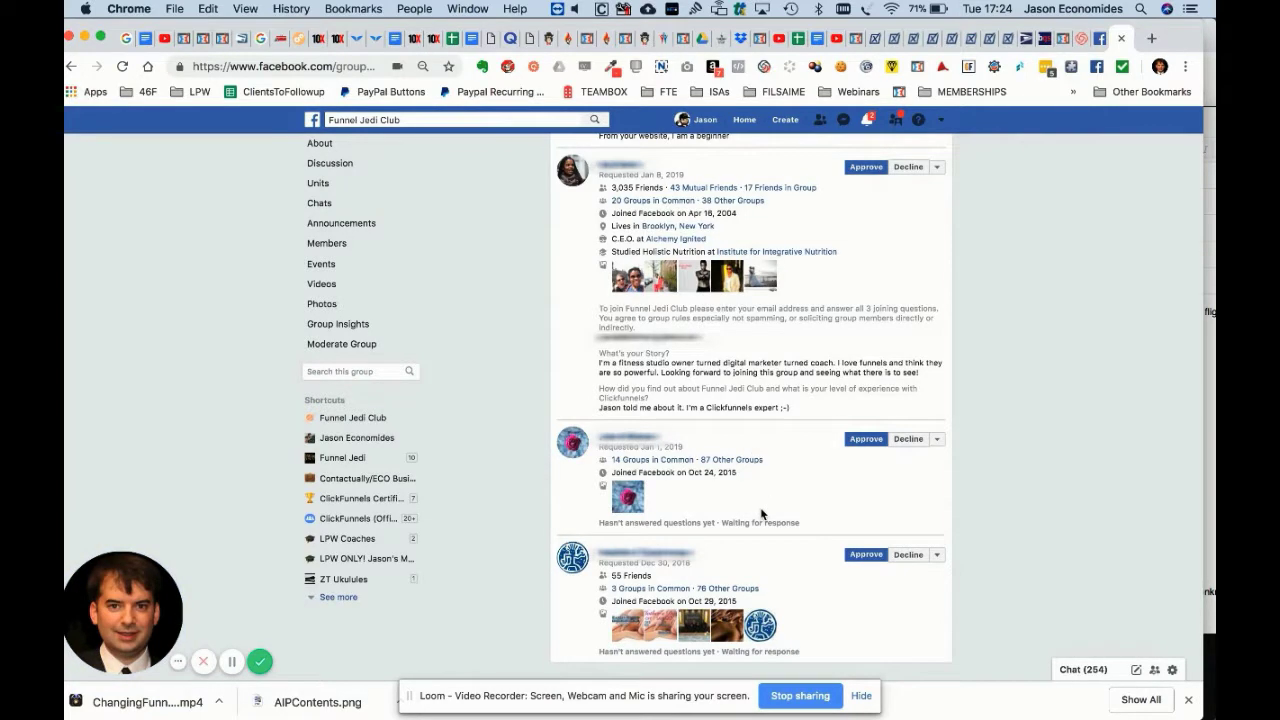
click(938, 441)
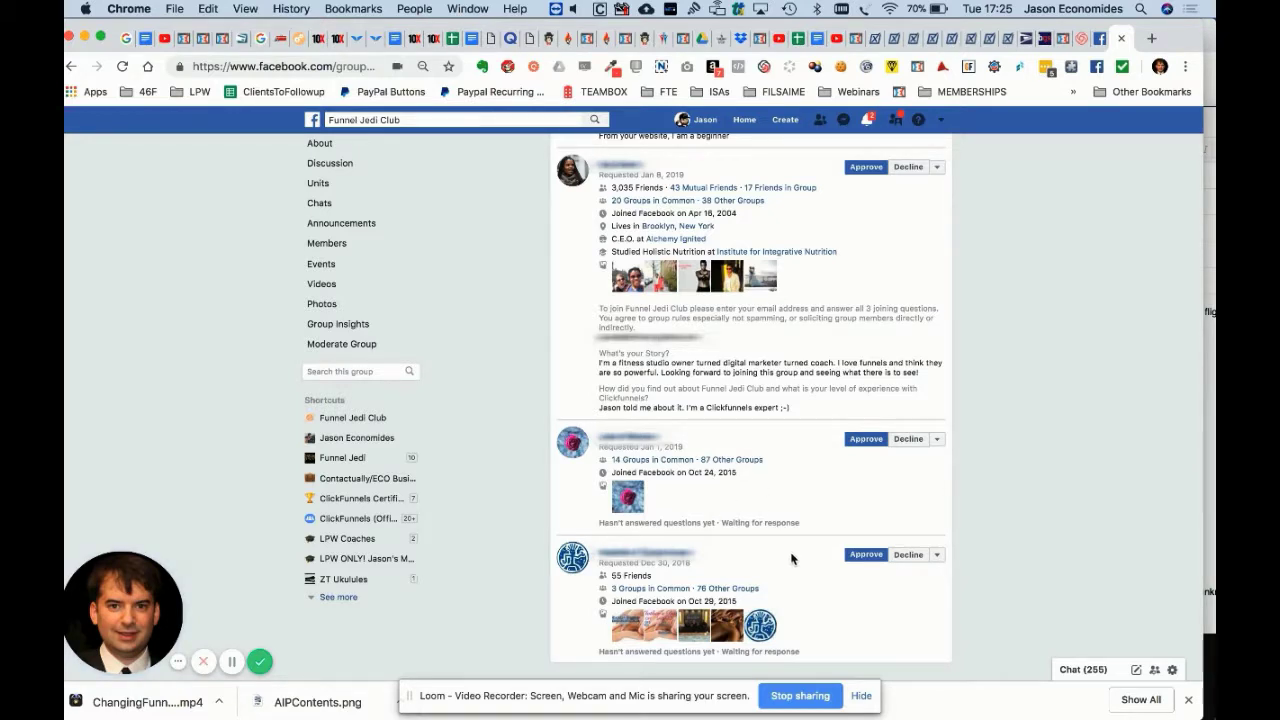
Decline the Jan 1 and Dec 30 requests that haven't answered the questions
click(906, 439)
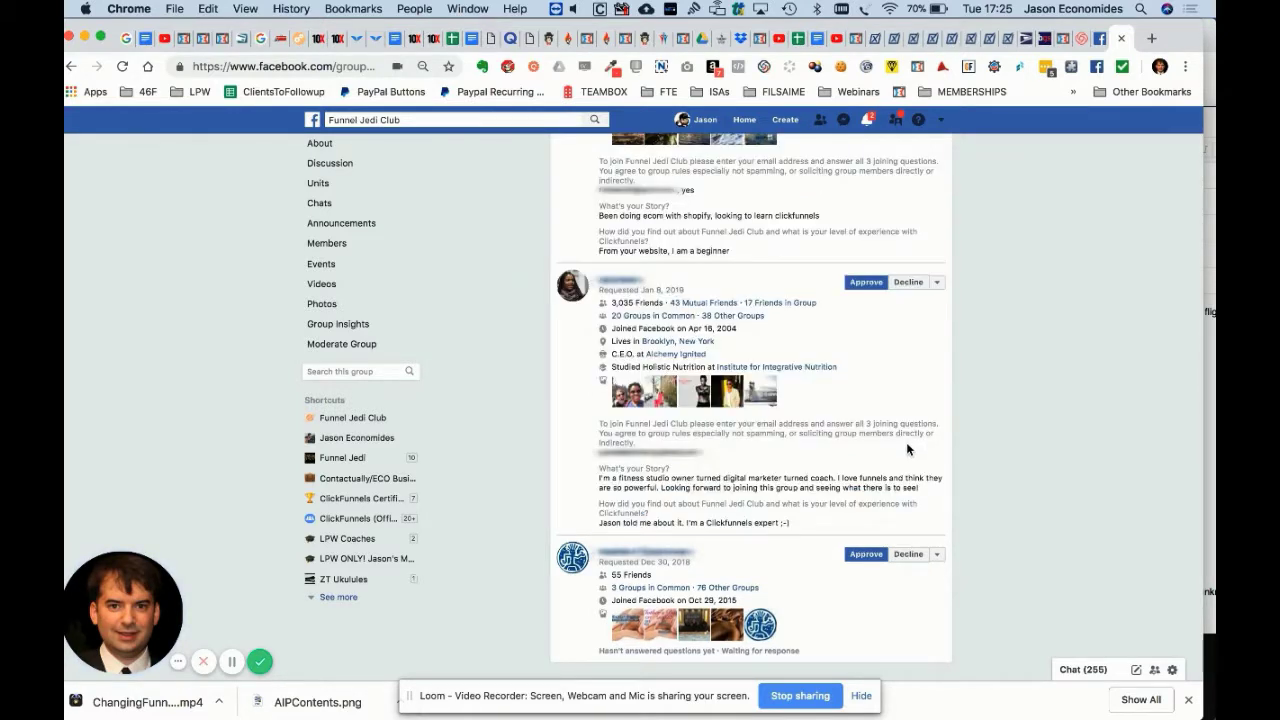
click(909, 555)
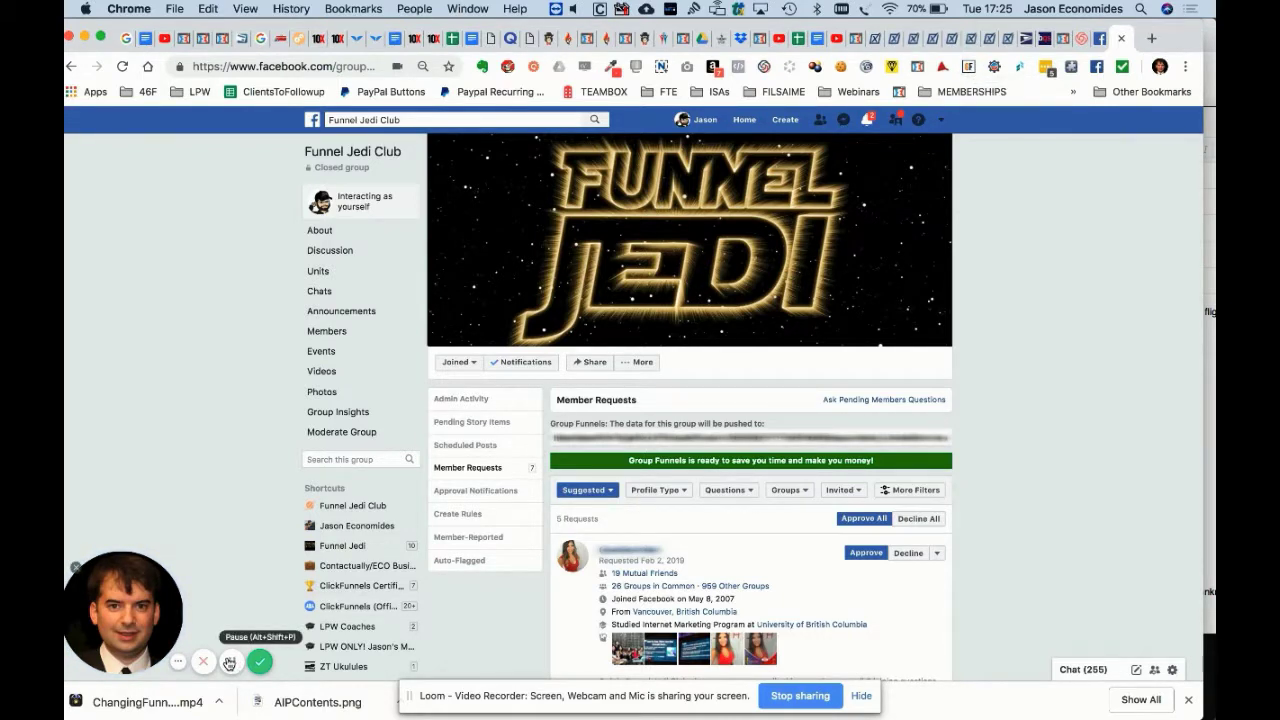
Open the Group Funnels data page in a new tab from the extension icon
click(969, 69)
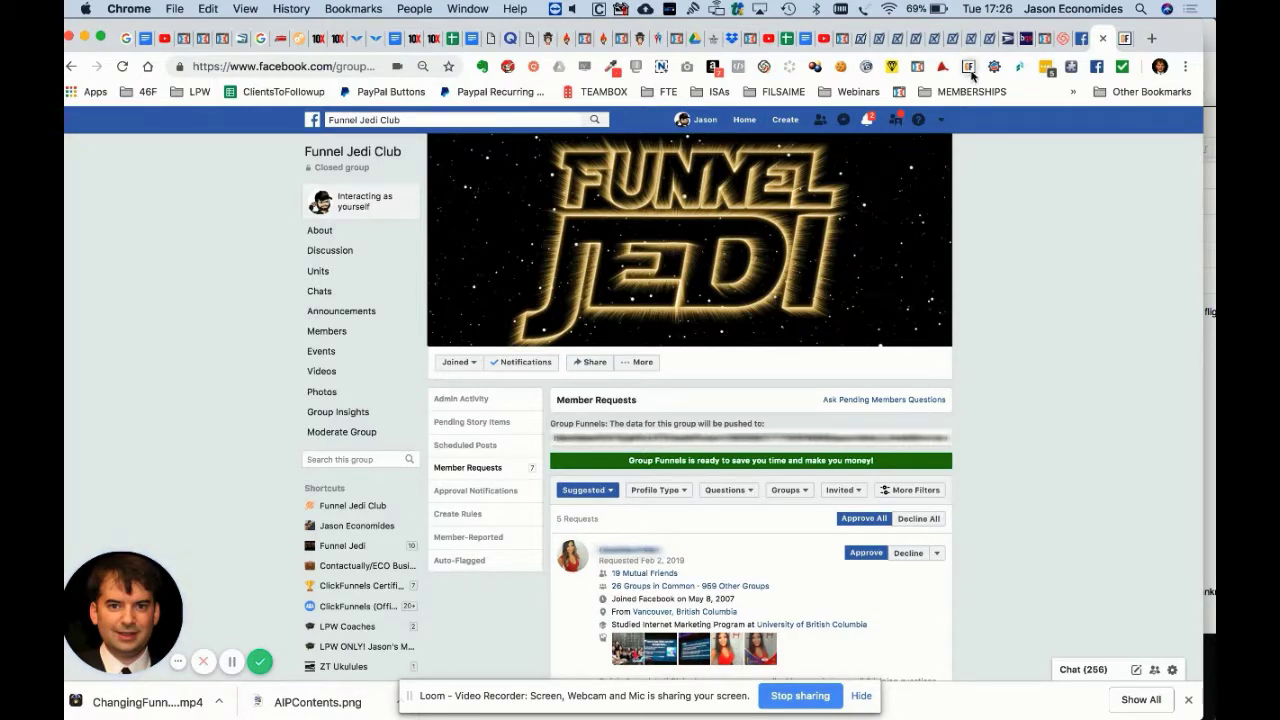
click(1122, 40)
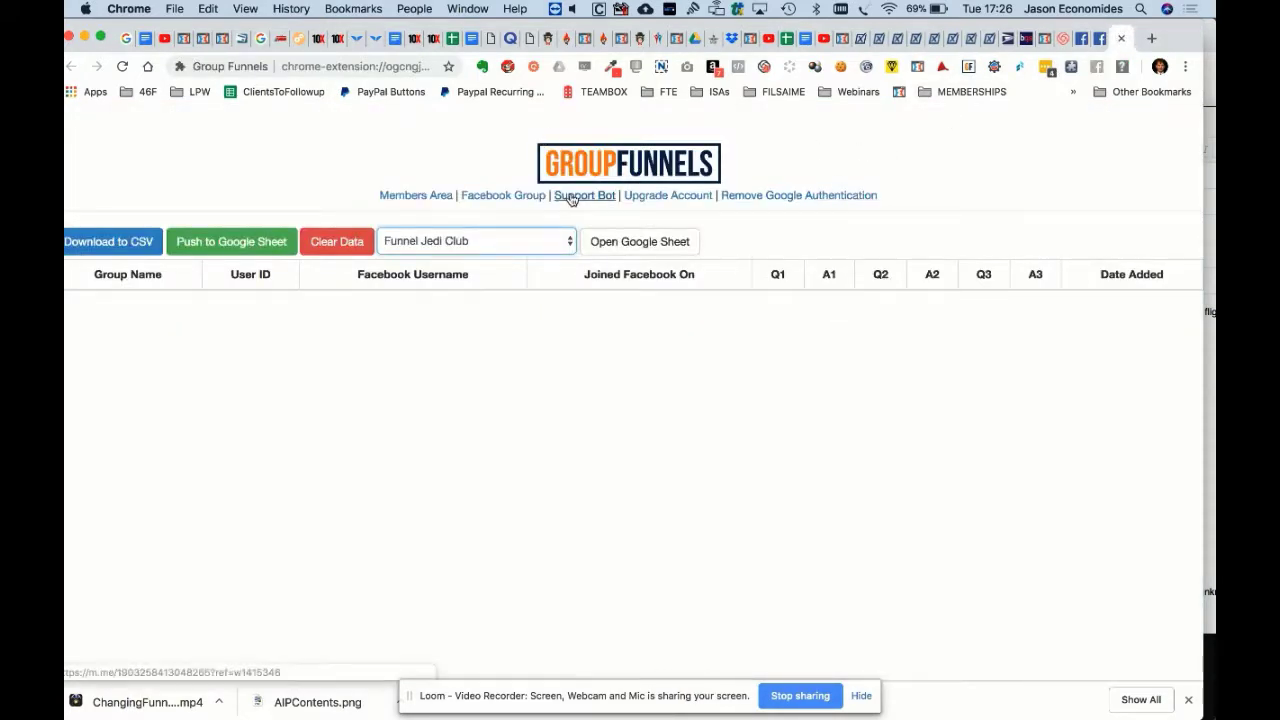
click(440, 248)
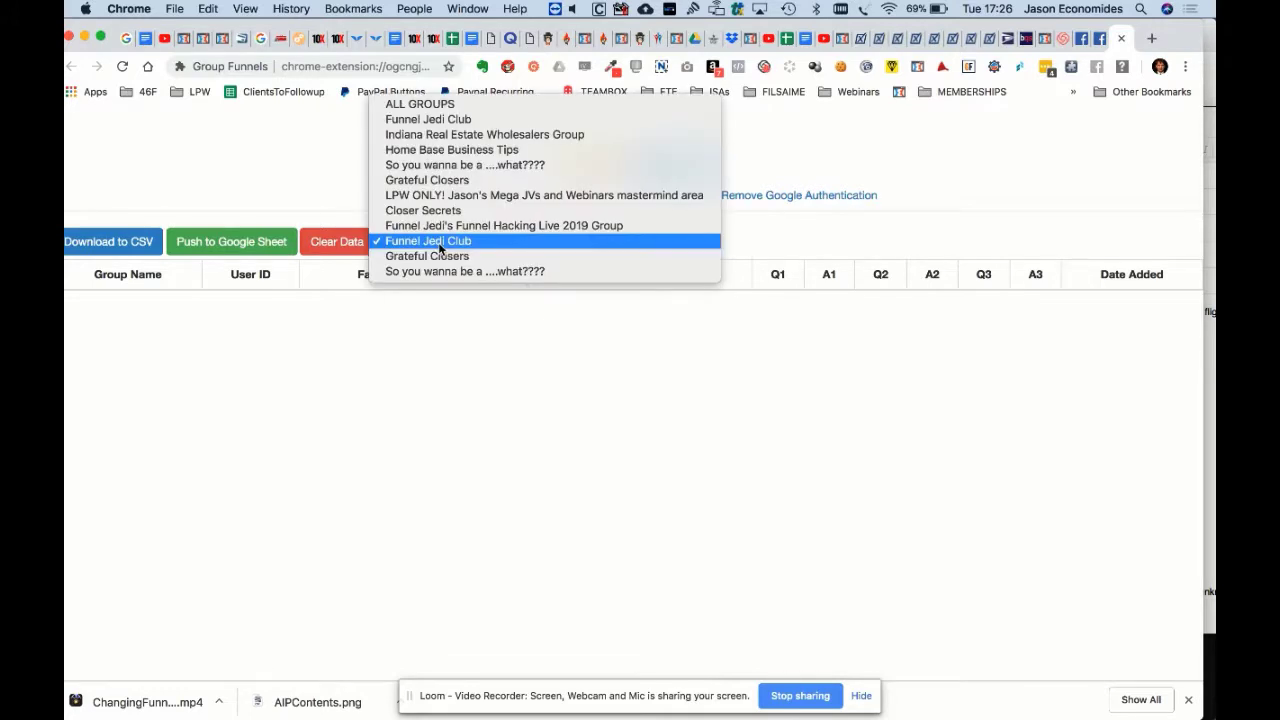
click(406, 355)
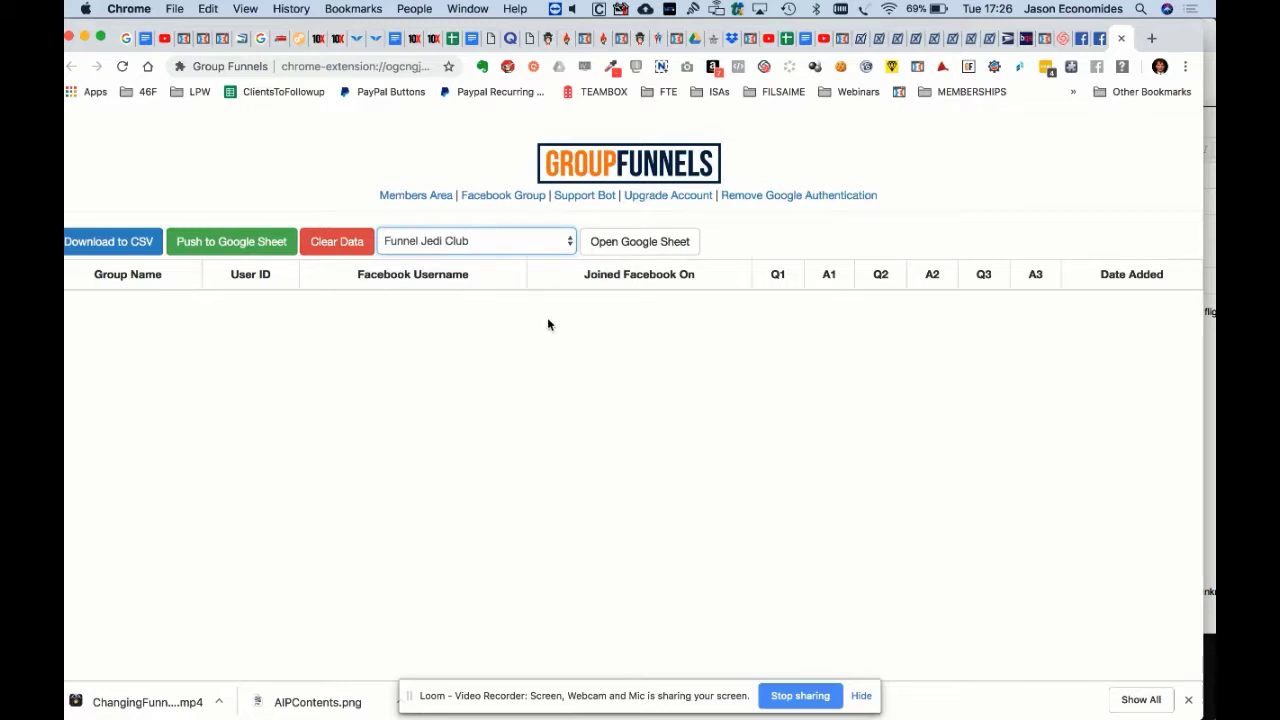
click(1100, 44)
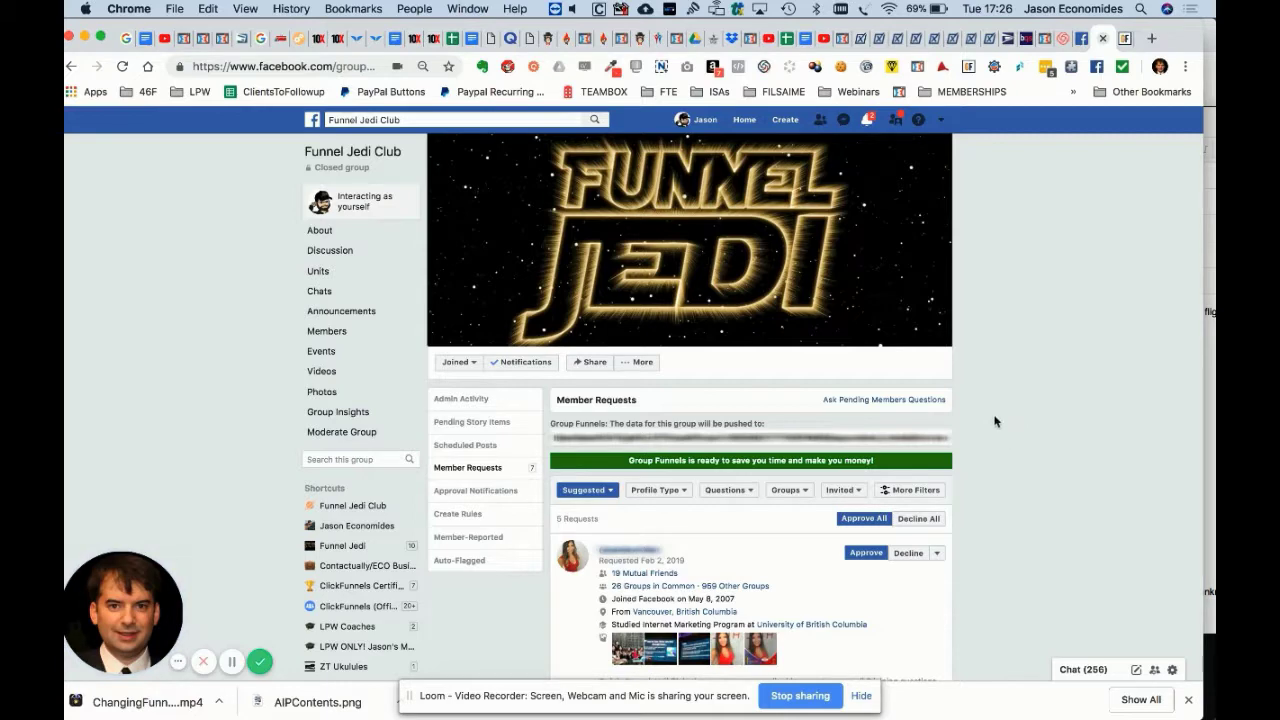
Approve all 5 pending member requests and close the completed progress window
click(861, 519)
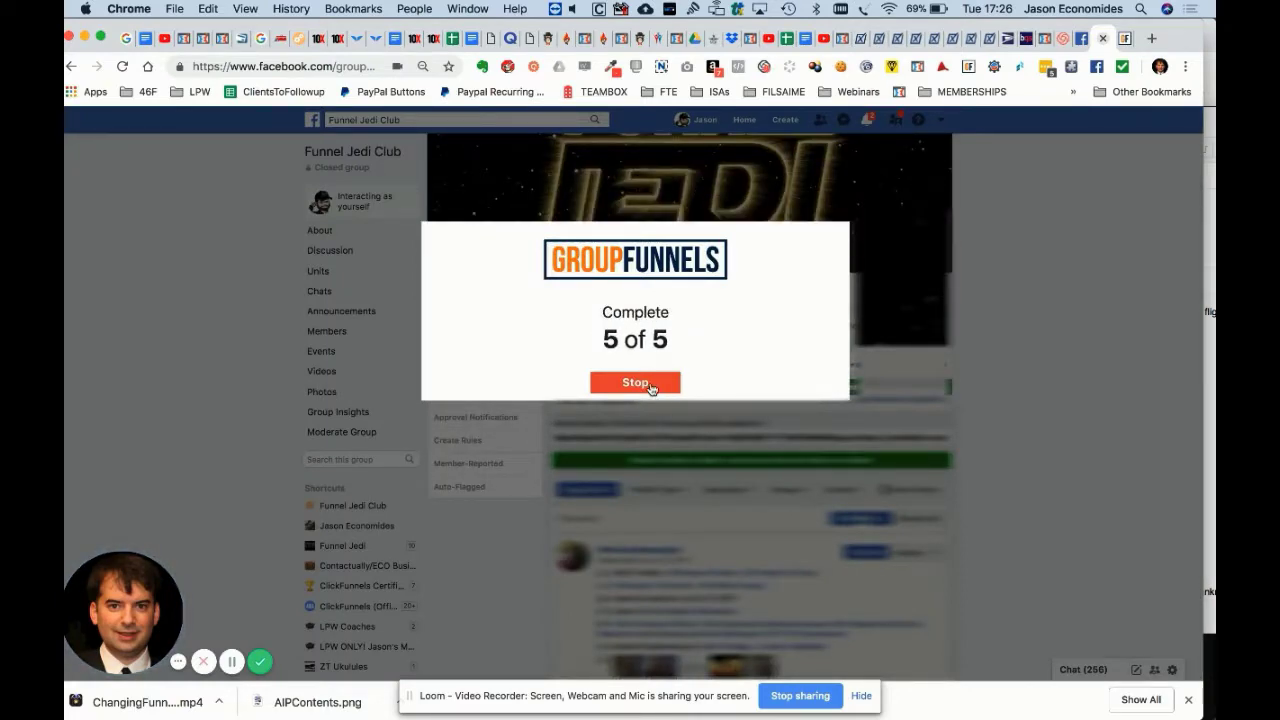
click(652, 385)
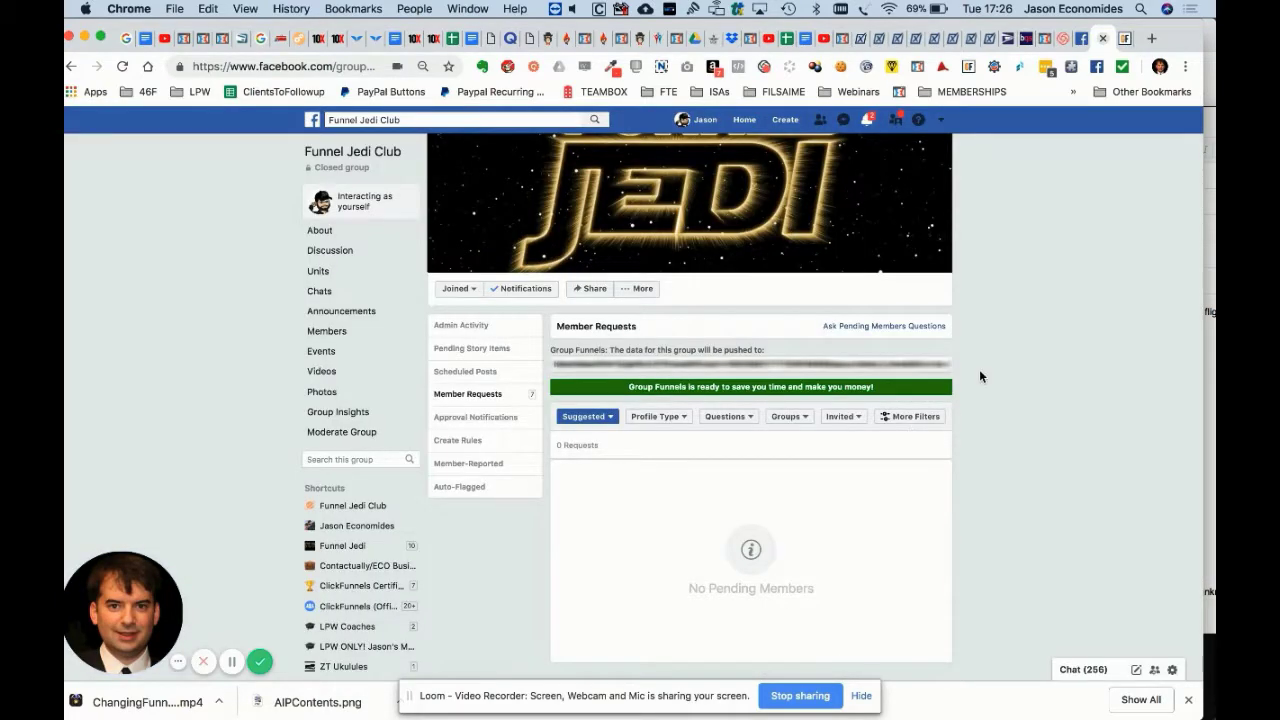
Push the approved members' answers from the Group Funnels table to the Google Sheet
click(1122, 42)
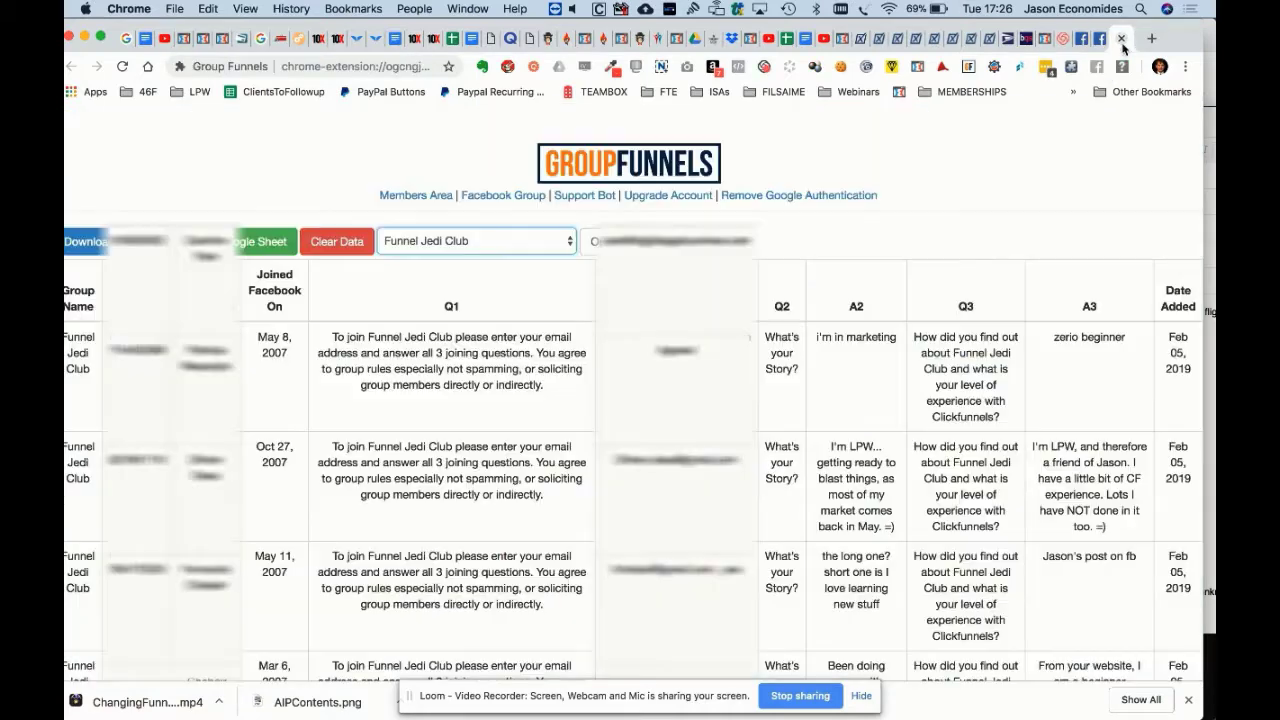
scroll(806, 395, down, 2)
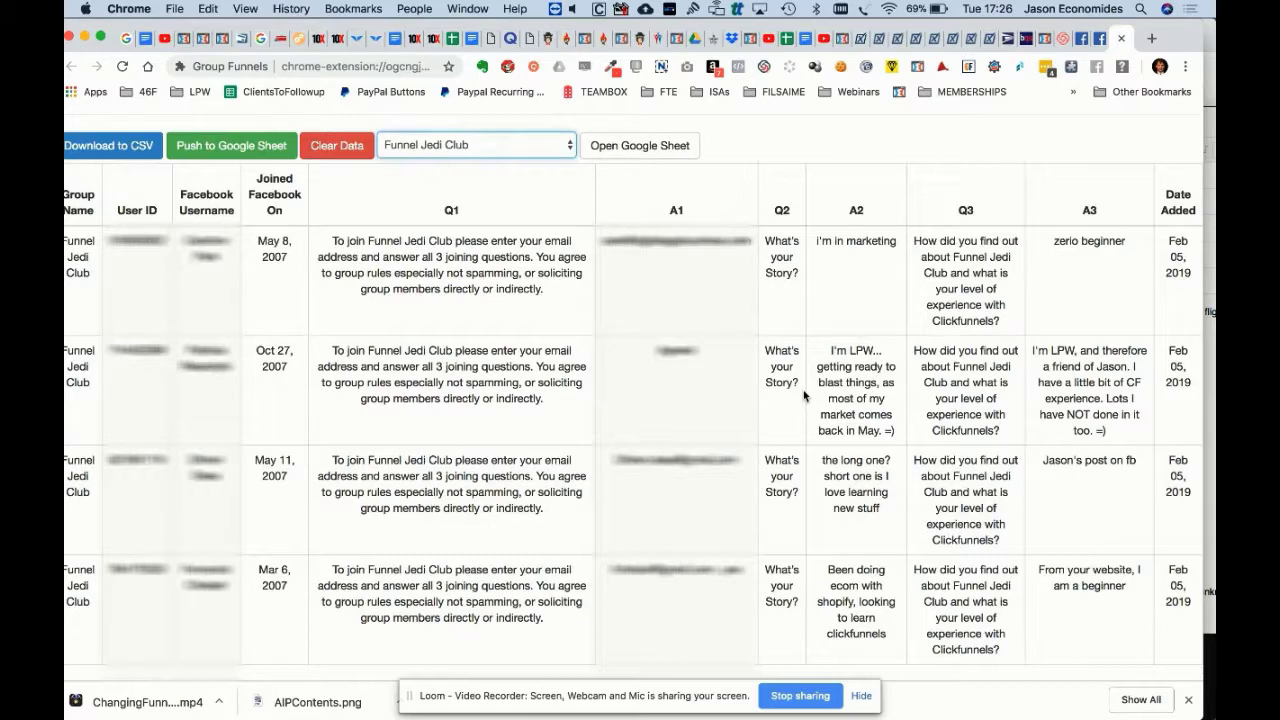
drag(1190, 36, 1203, 36)
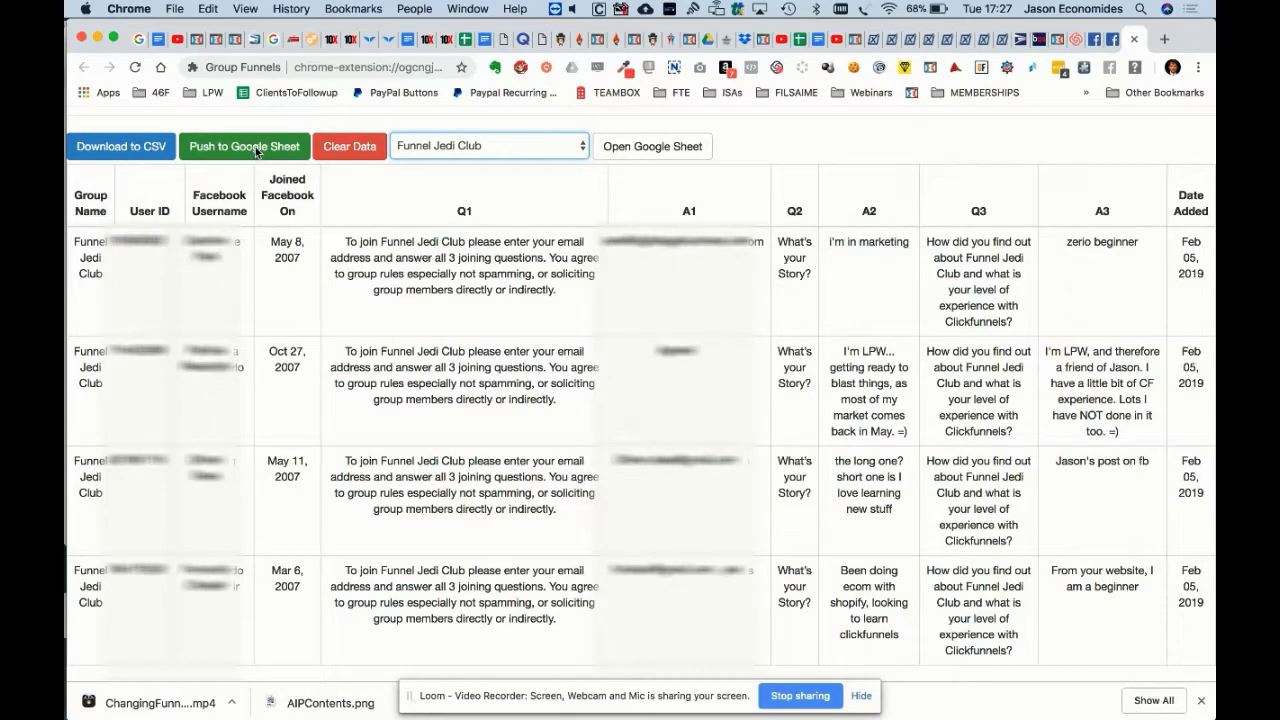
click(257, 152)
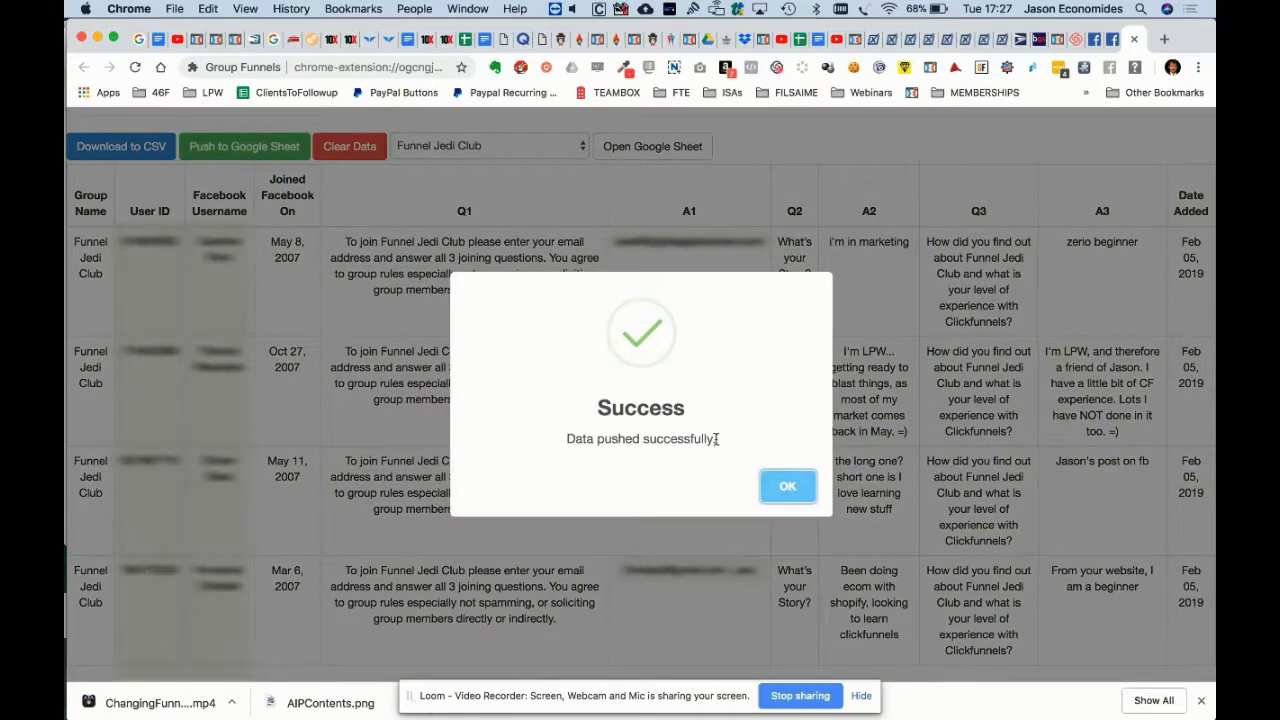
click(776, 485)
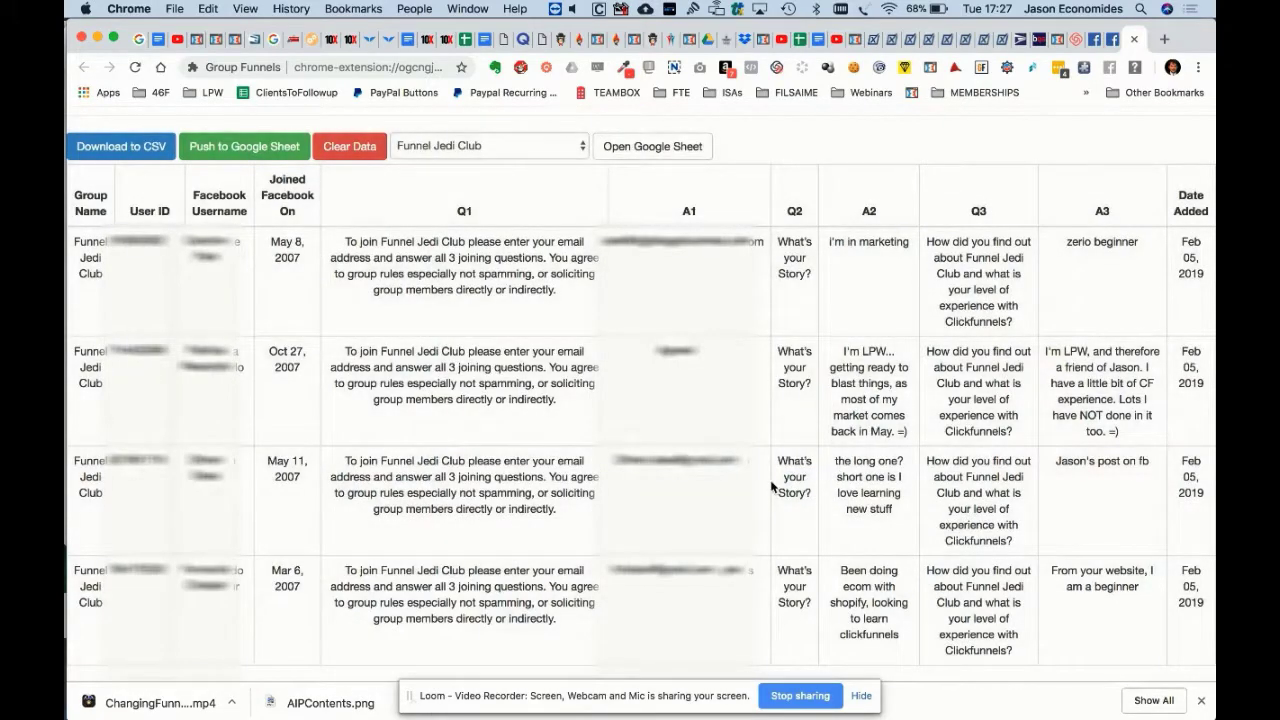